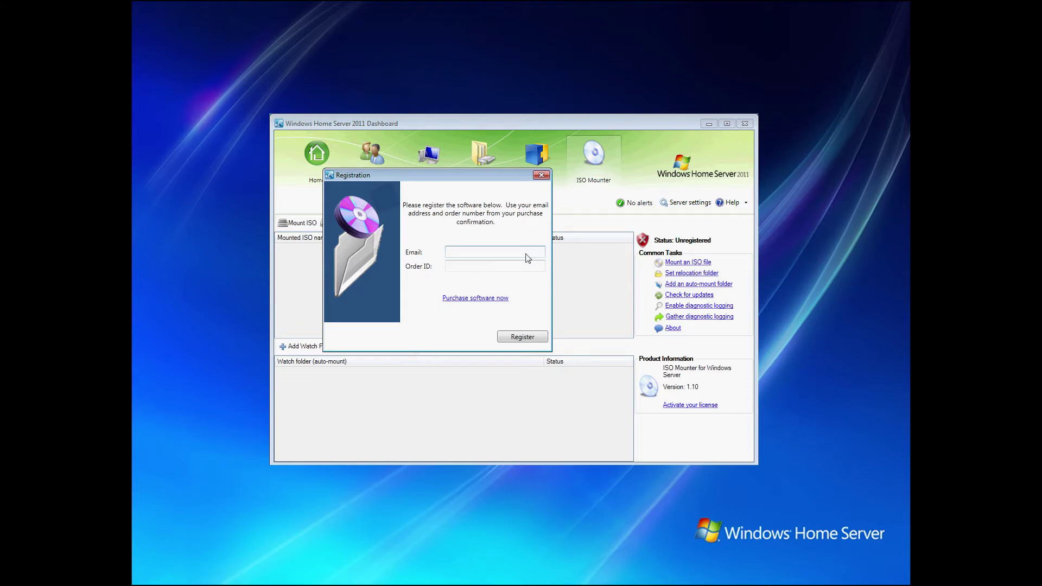
- Register ISO Mounter with the purchaser's e-mail and pasted order ID, then acknowledge the confirmation
key(Tab)
key(ctrl+v)
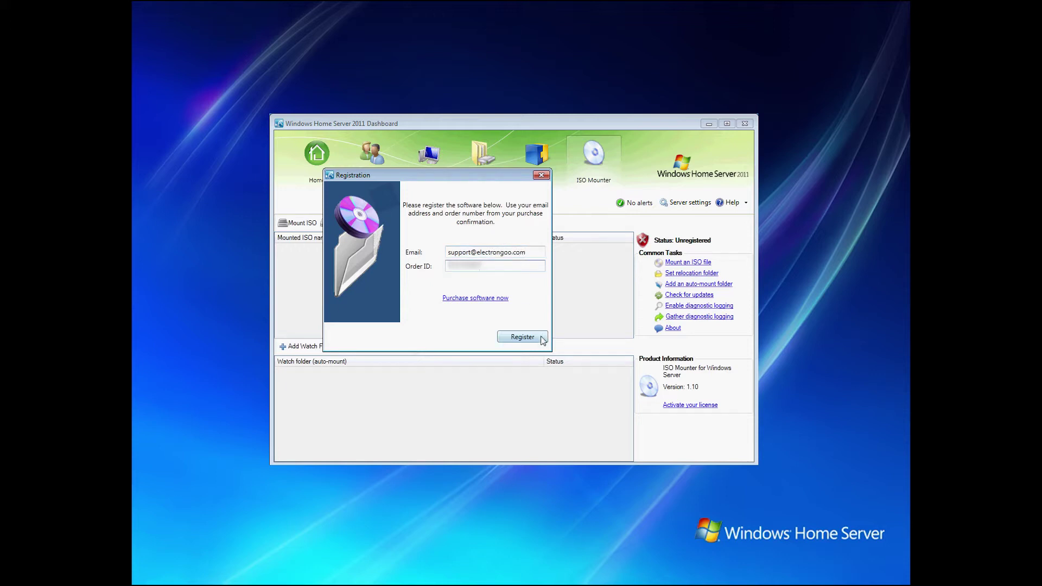
click(542, 339)
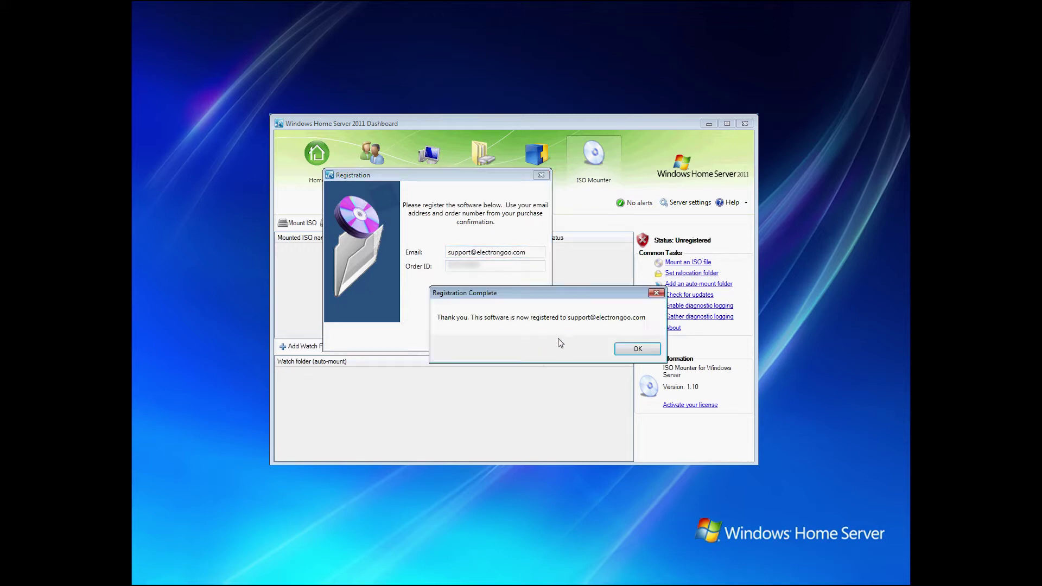
click(635, 349)
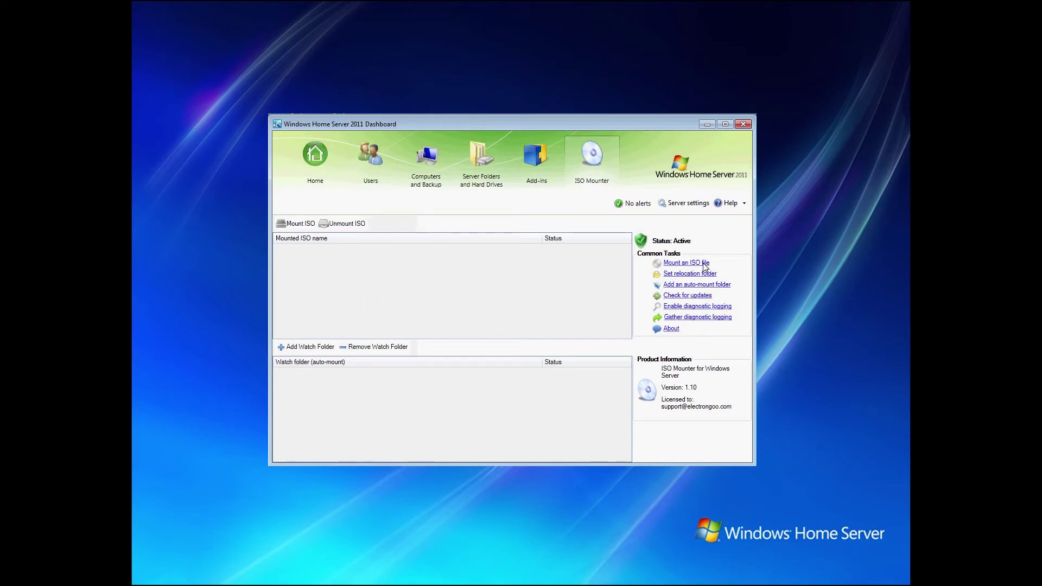
- Mount en_expression_studio_3_x86_cd_401336 from the server's Documents\ISOs folder
click(306, 228)
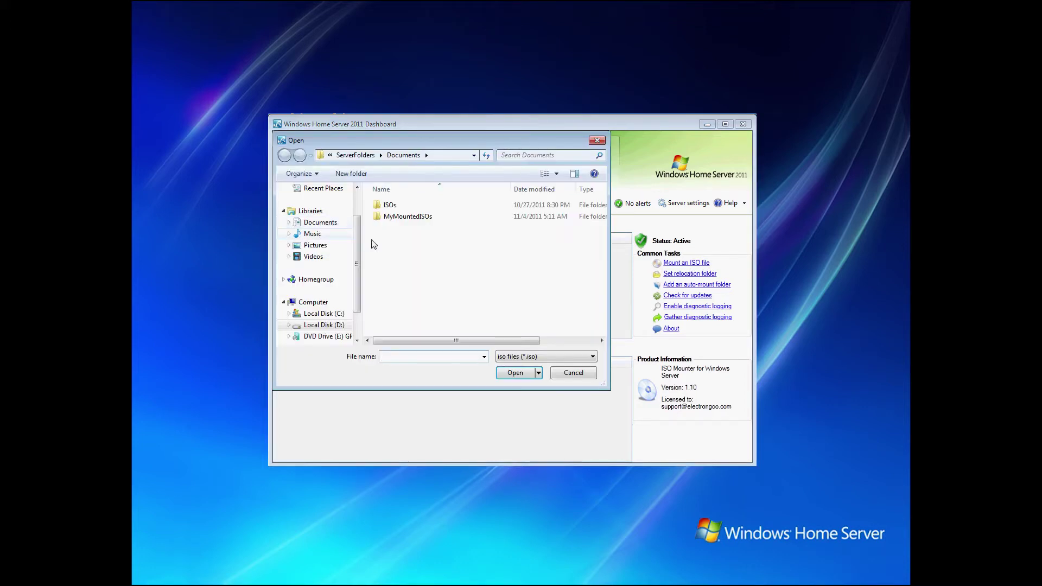
double_click(389, 206)
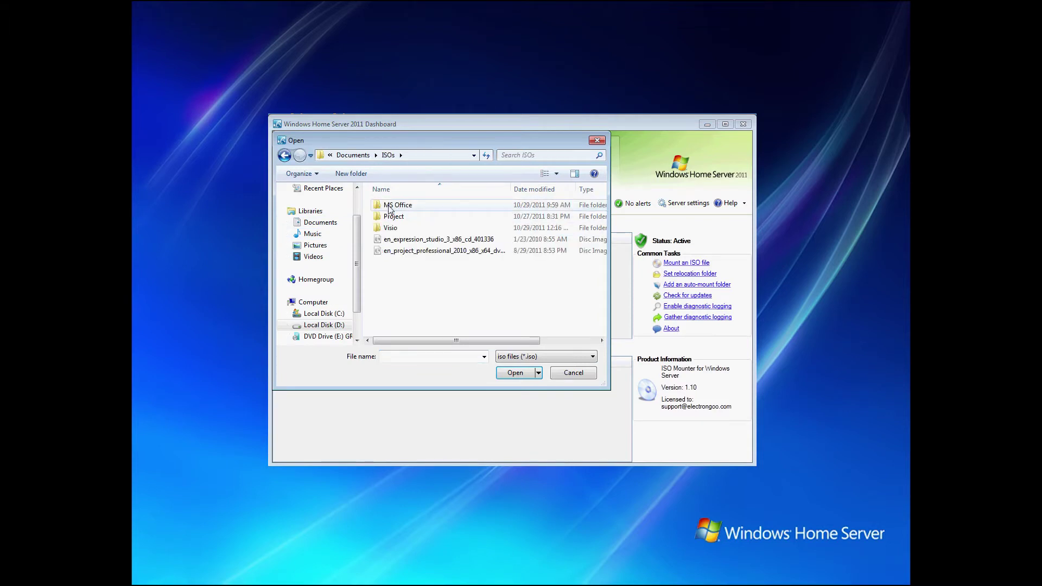
click(403, 242)
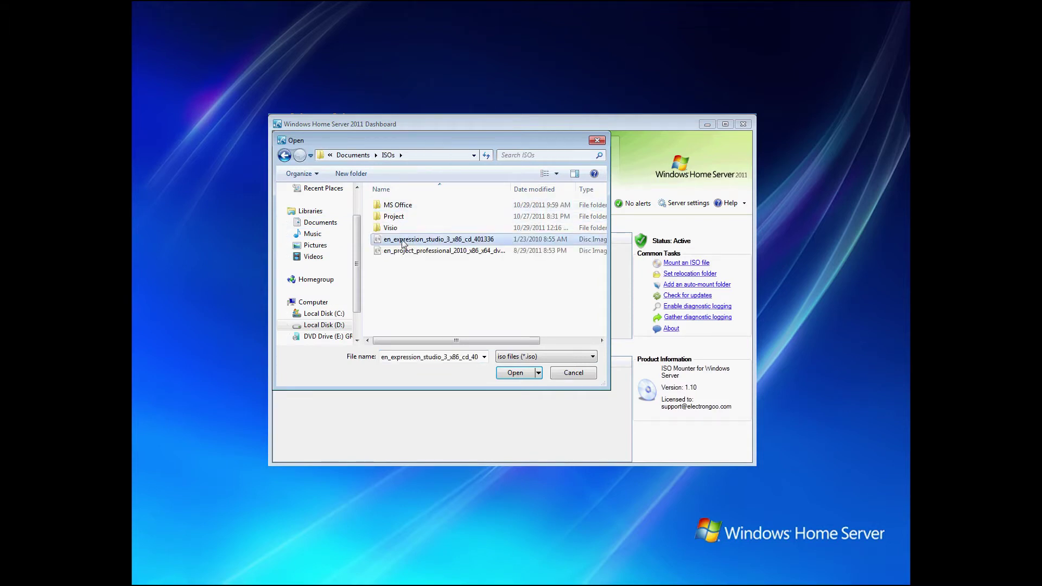
double_click(403, 243)
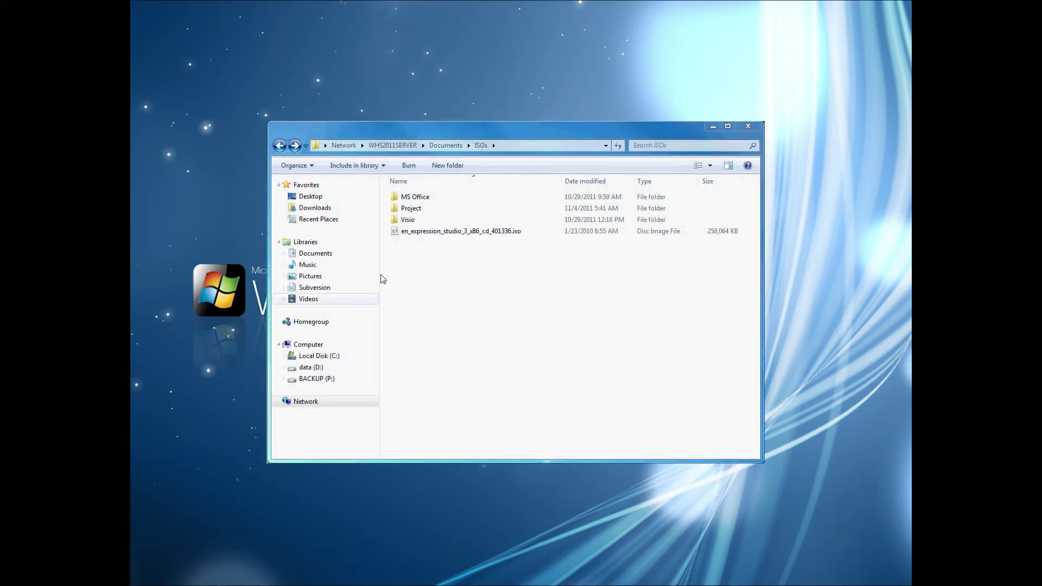
- Open the mounted en_expression_studio ISO in Explorer to browse its setup files
click(536, 234)
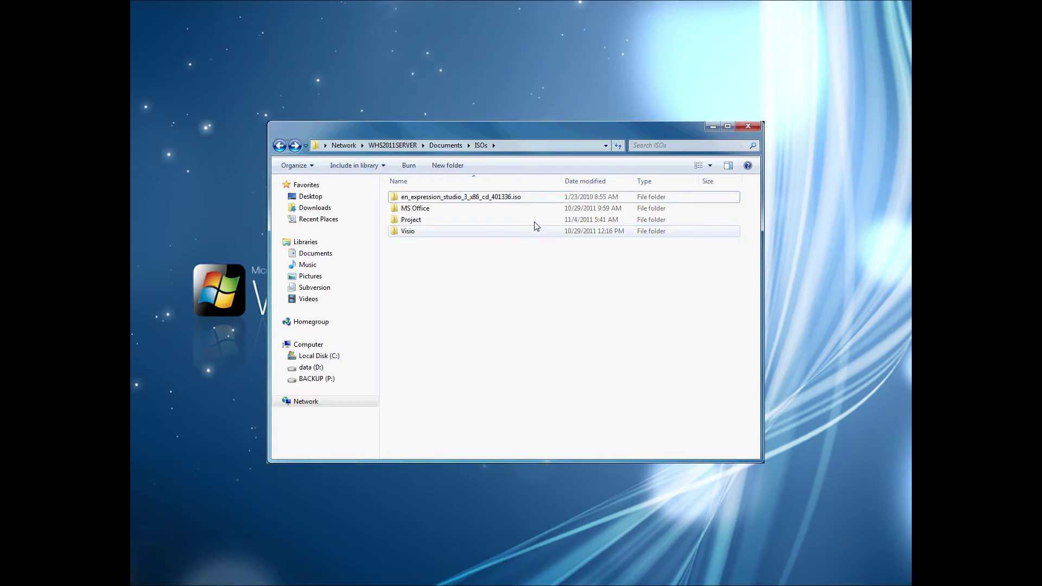
double_click(530, 202)
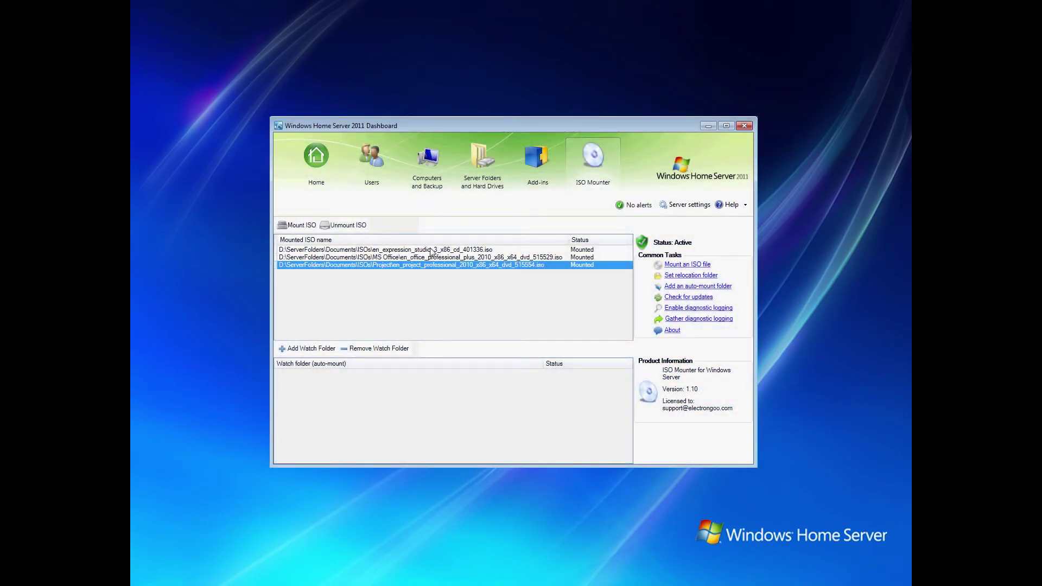
- Unmount the en_expression_studio image from the Mounted ISO list
click(435, 250)
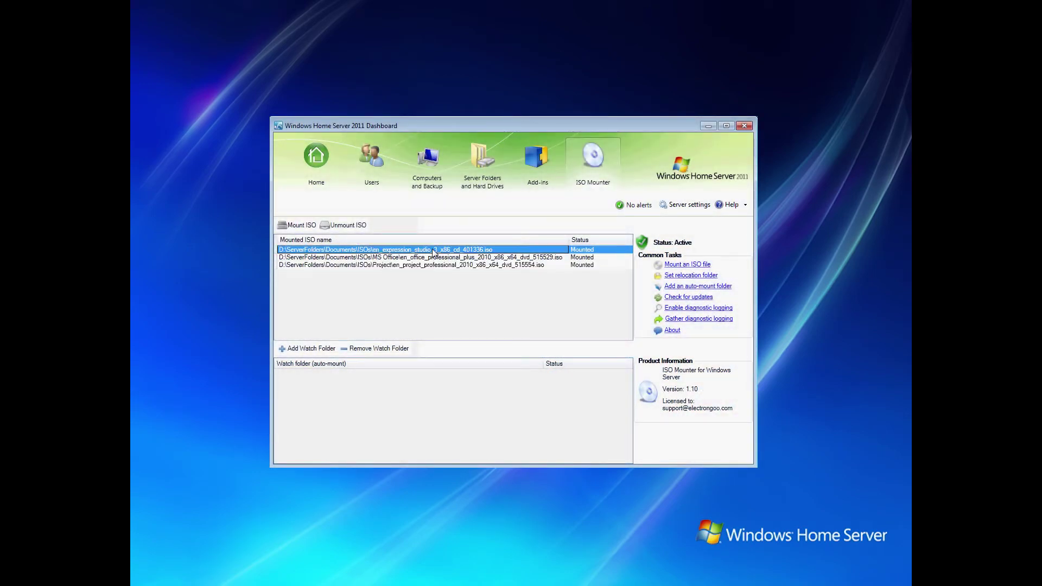
click(348, 226)
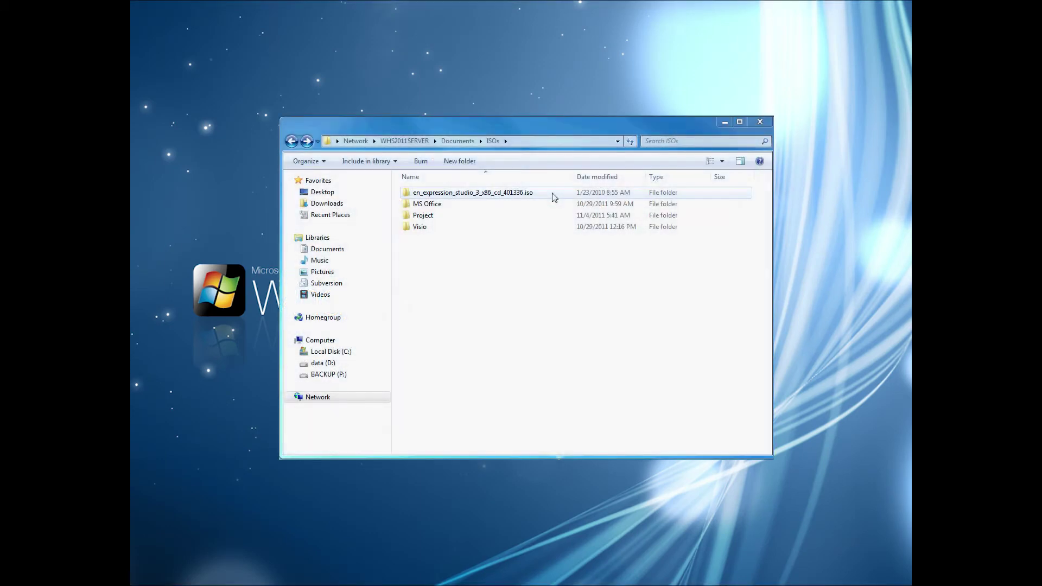
- Select the en_expression_studio entry in Explorer's ISOs folder to inspect it
click(554, 198)
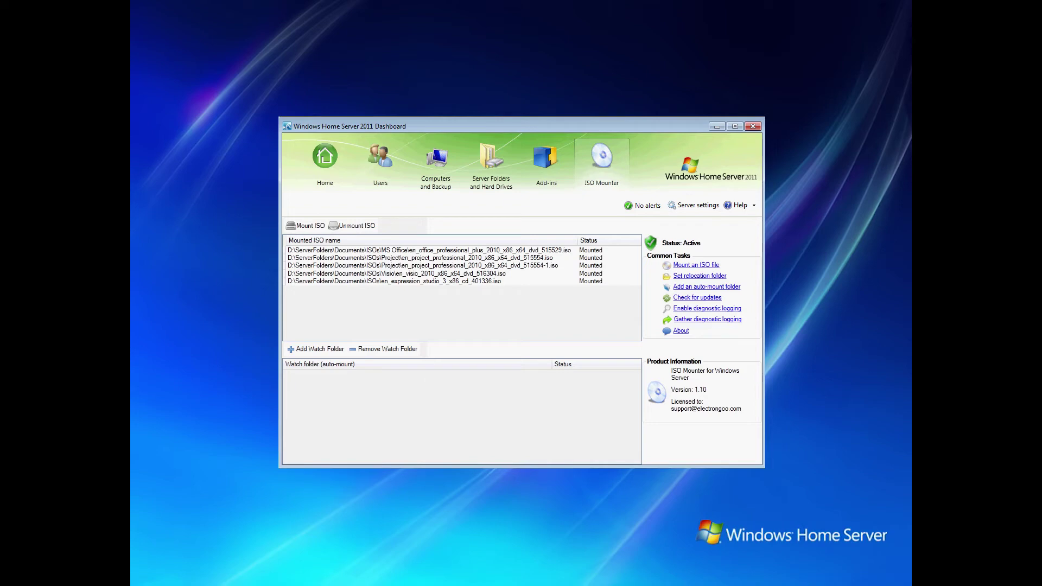
- Mount the Windows XP Professional SP3 disc image from C:\ISO-1
click(325, 227)
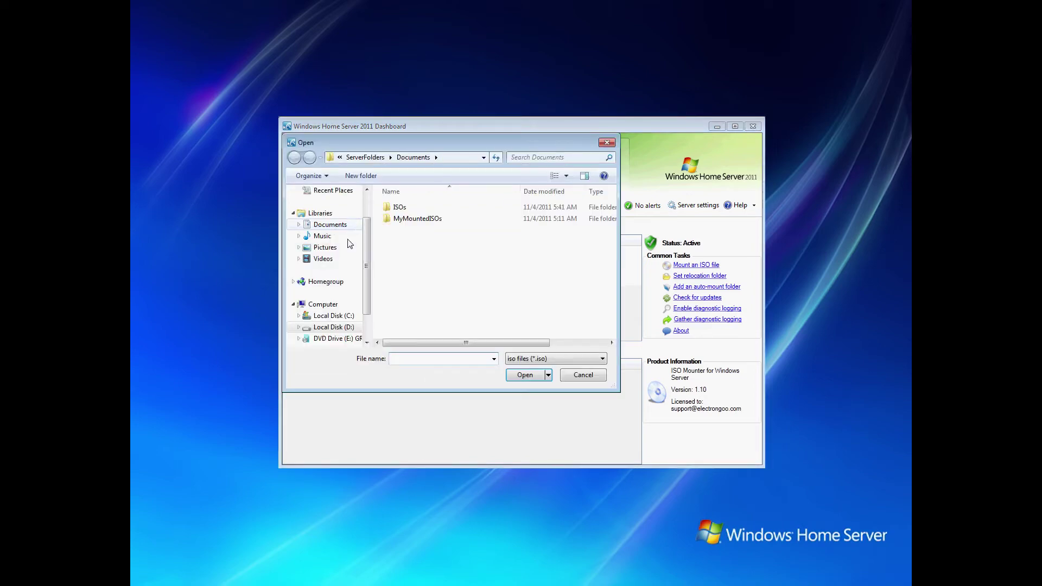
click(335, 317)
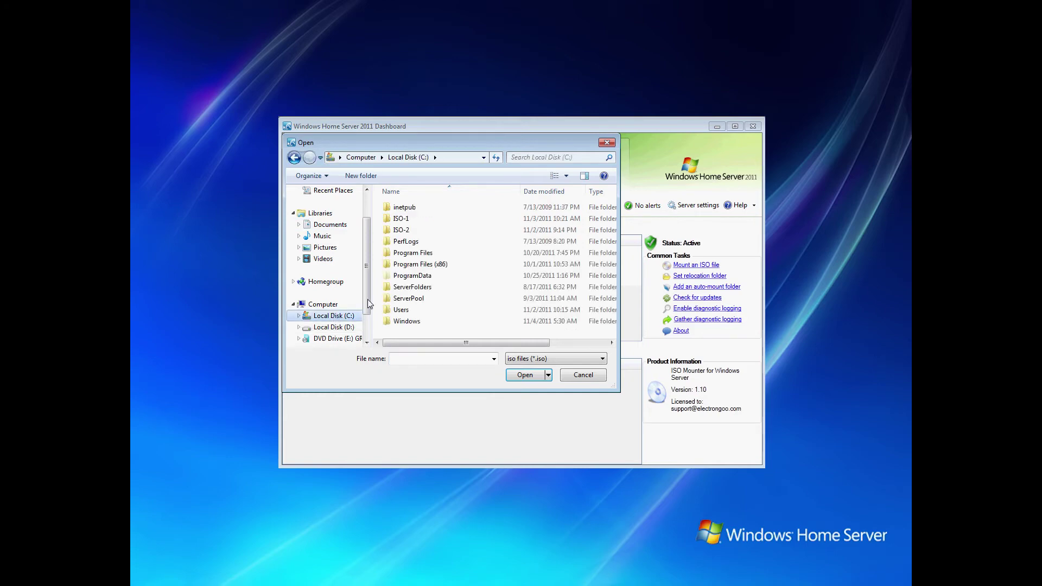
double_click(403, 219)
double_click(411, 209)
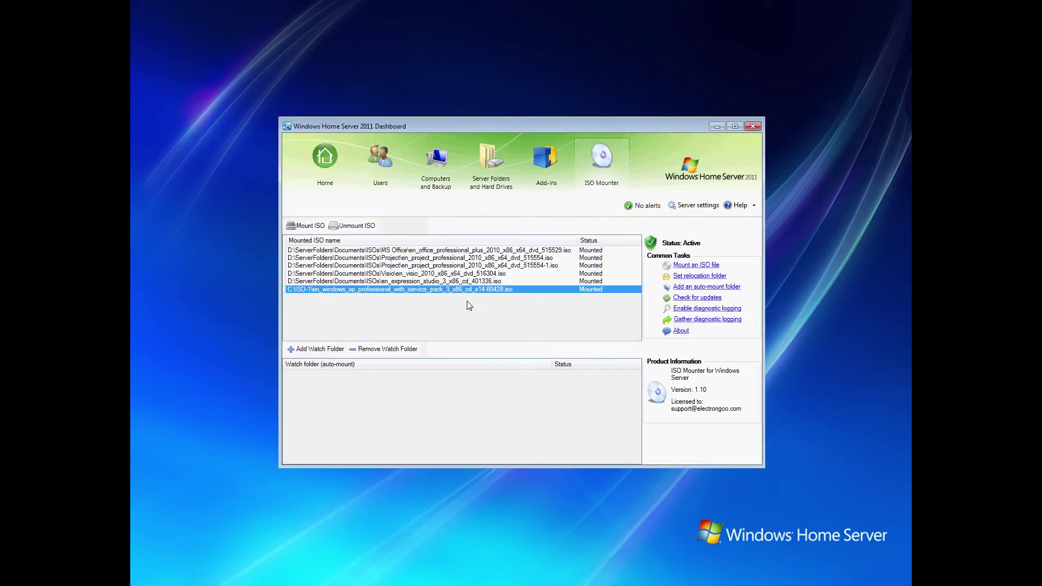
- Set D:\ServerFolders\Documents\MyMountedISOs as the relocation folder for mounted ISOs
click(724, 278)
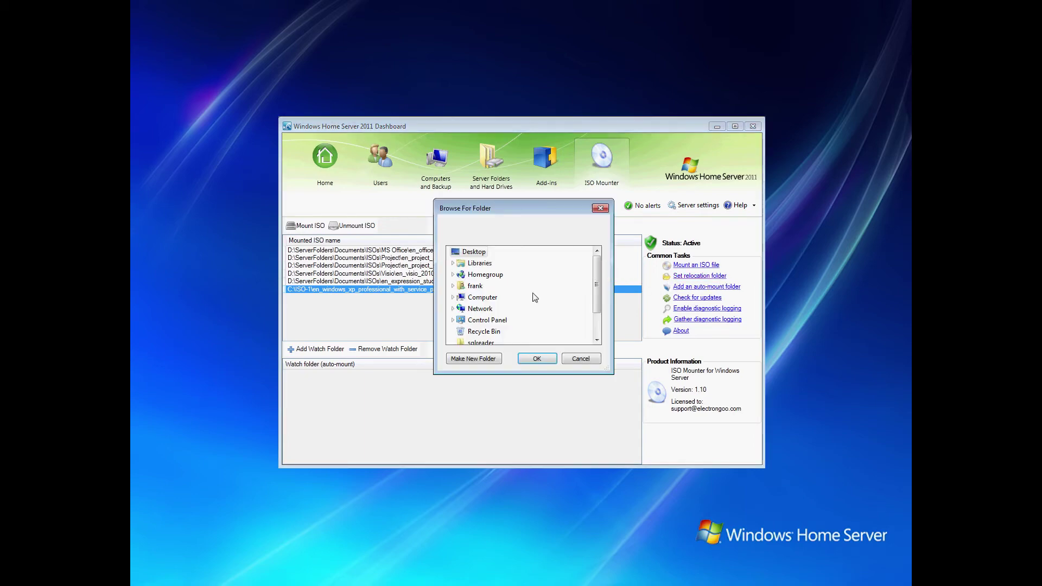
click(454, 298)
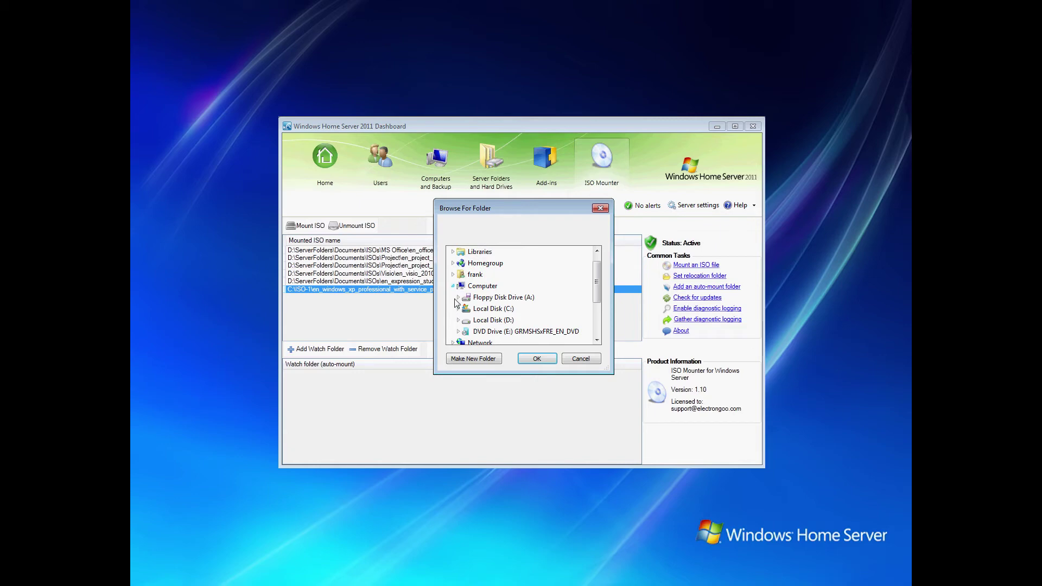
click(459, 320)
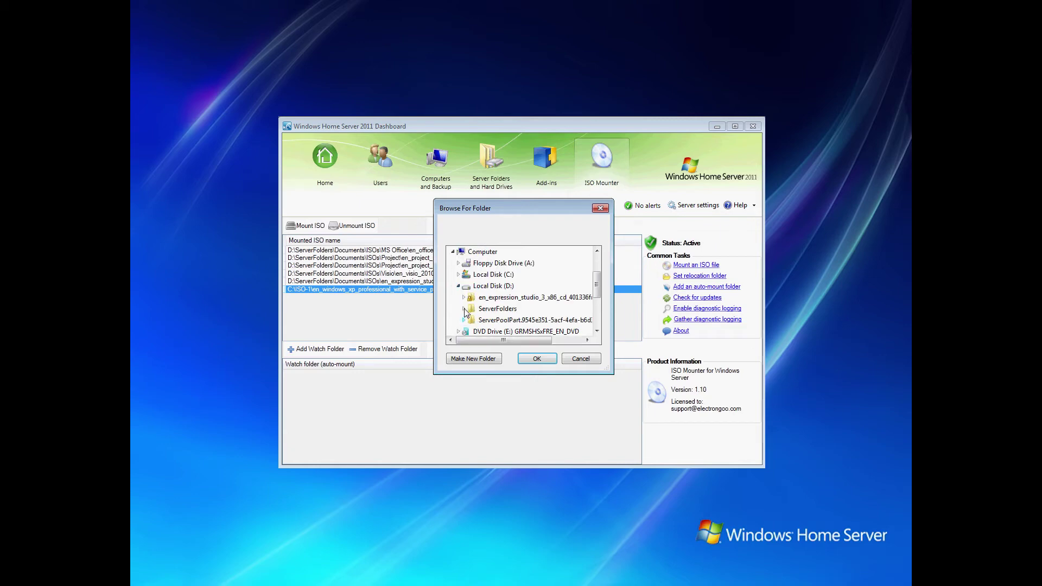
click(465, 308)
click(469, 274)
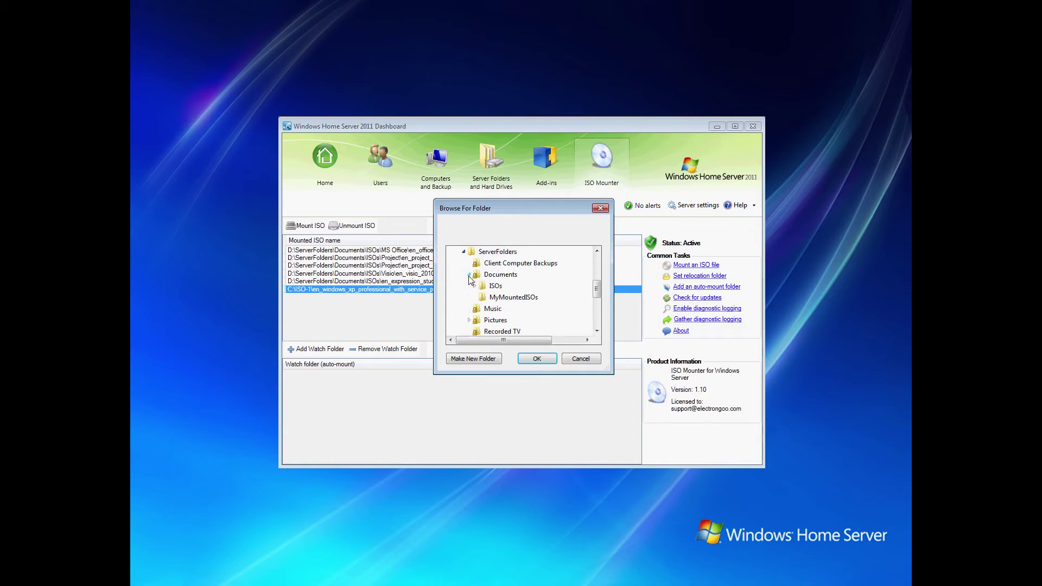
click(500, 299)
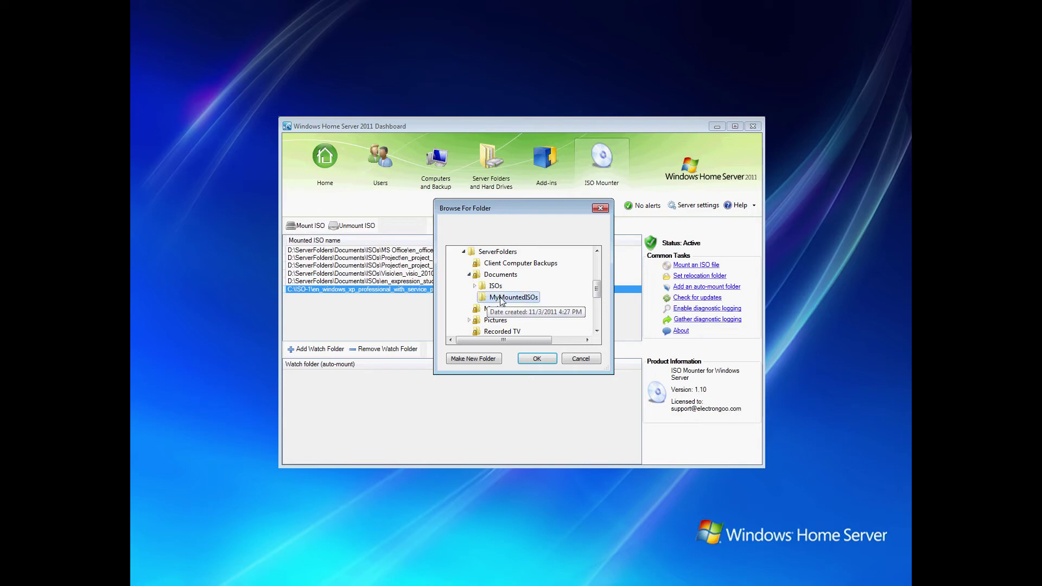
click(549, 362)
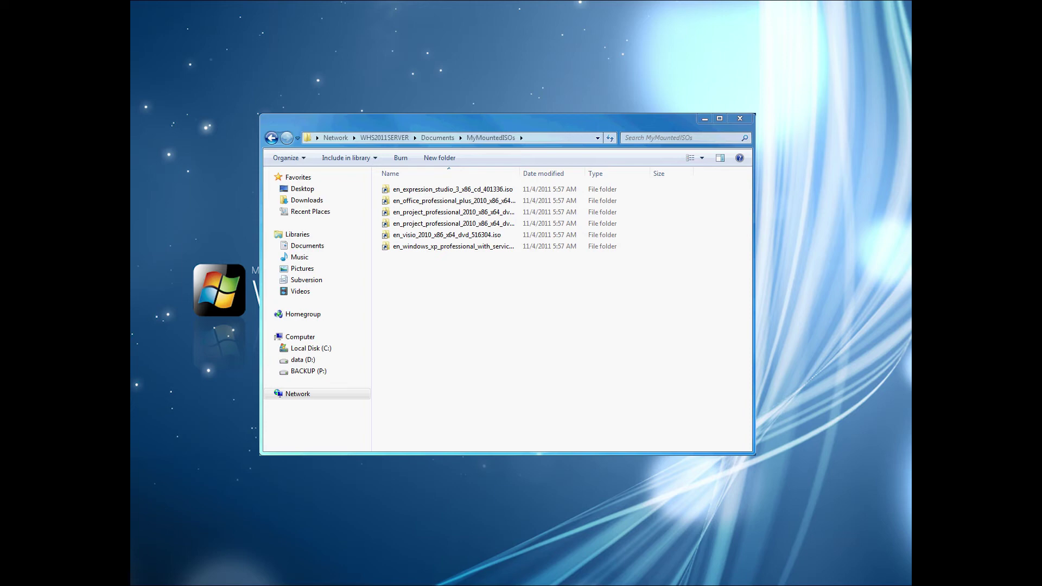
- Open the en_windows_xp_professional folder inside MyMountedISOs to view its files
double_click(501, 247)
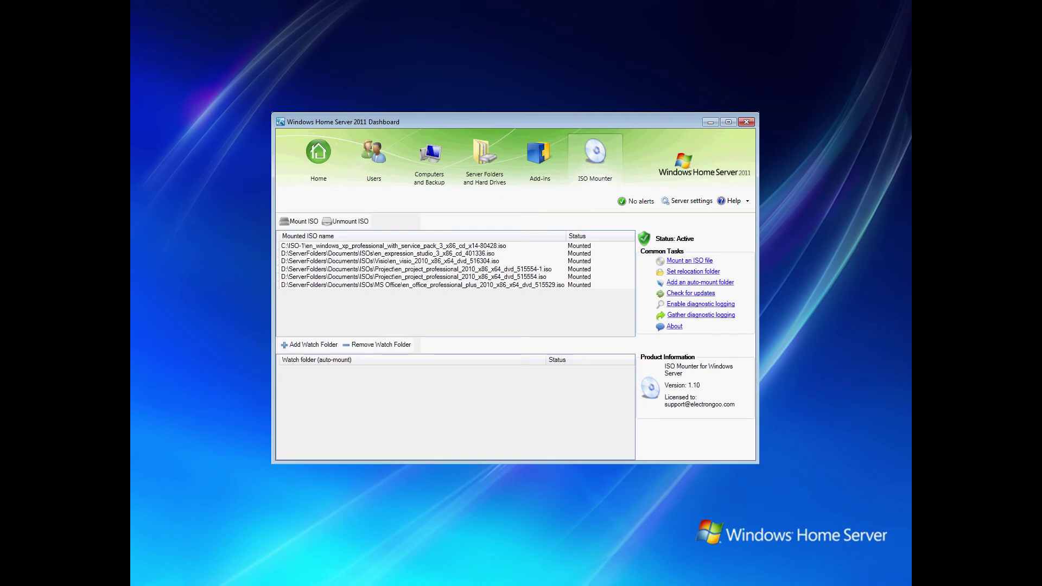
- Change the relocation folder to the temp subfolder under Music
click(711, 273)
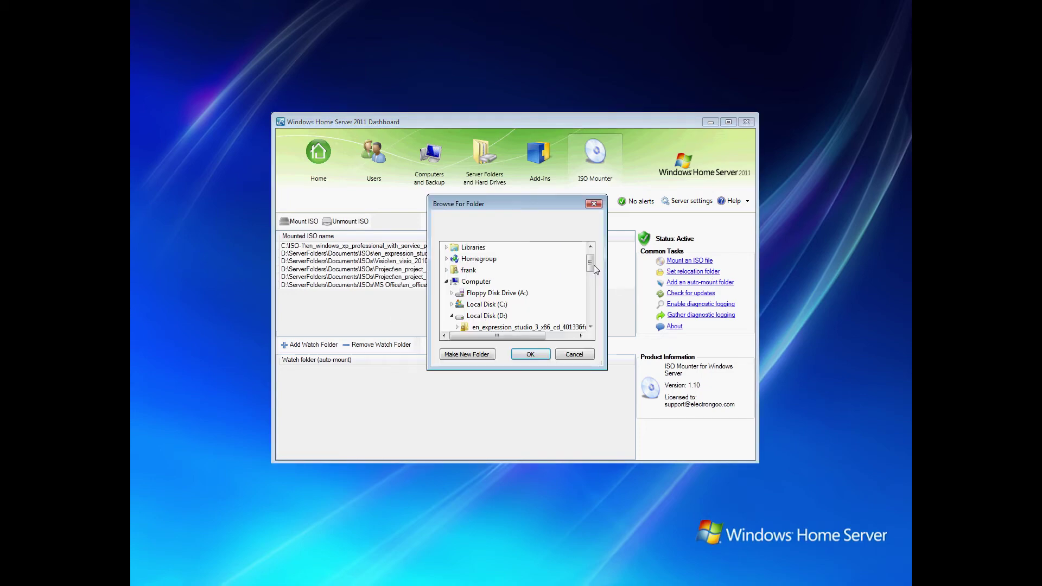
drag(591, 270, 592, 294)
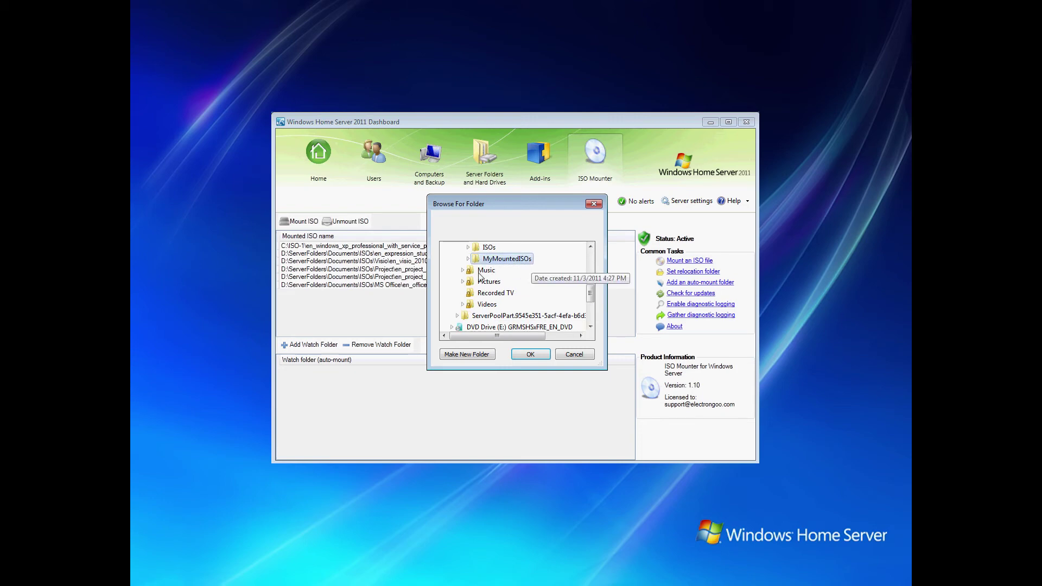
click(462, 270)
click(489, 281)
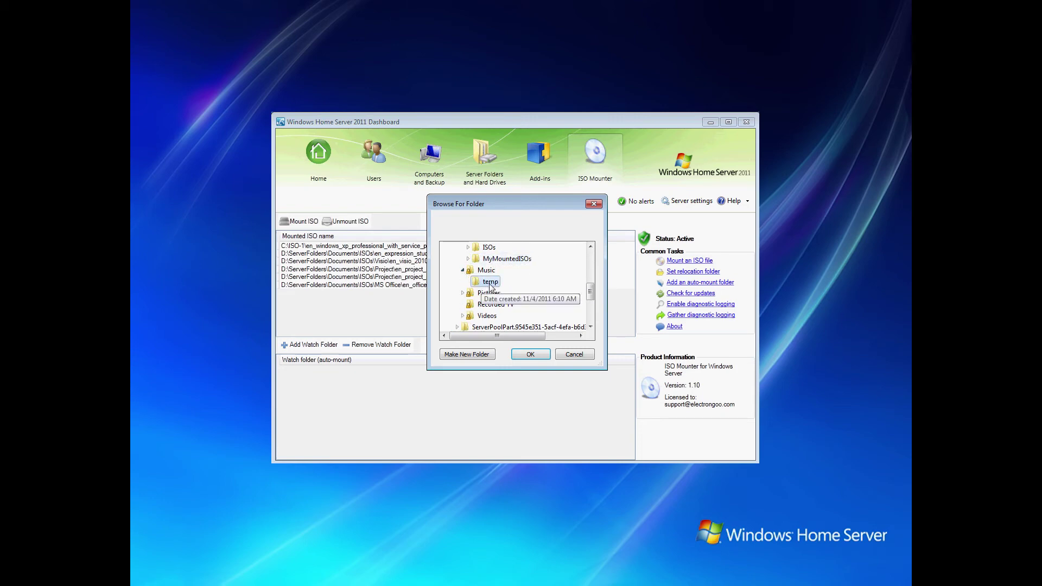
click(532, 354)
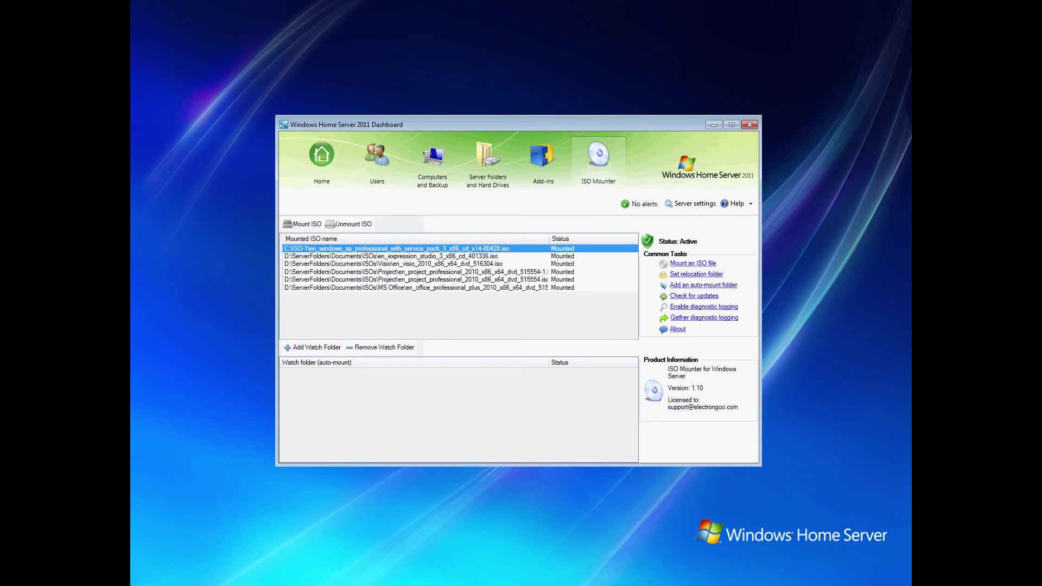
- Add D:\ServerFolders\Documents\ISOs as an auto-mount watch folder
click(337, 349)
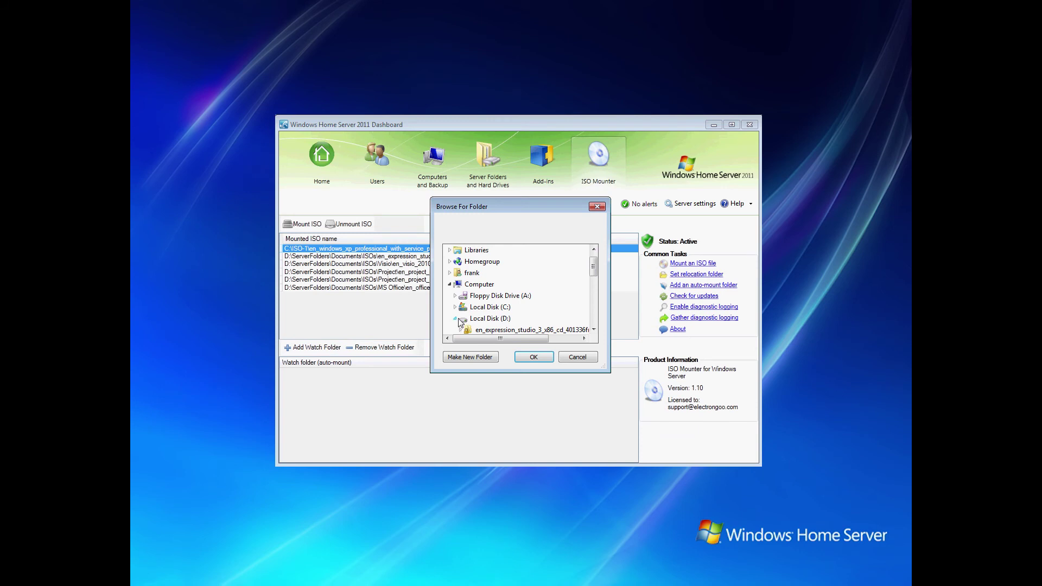
drag(594, 276, 596, 295)
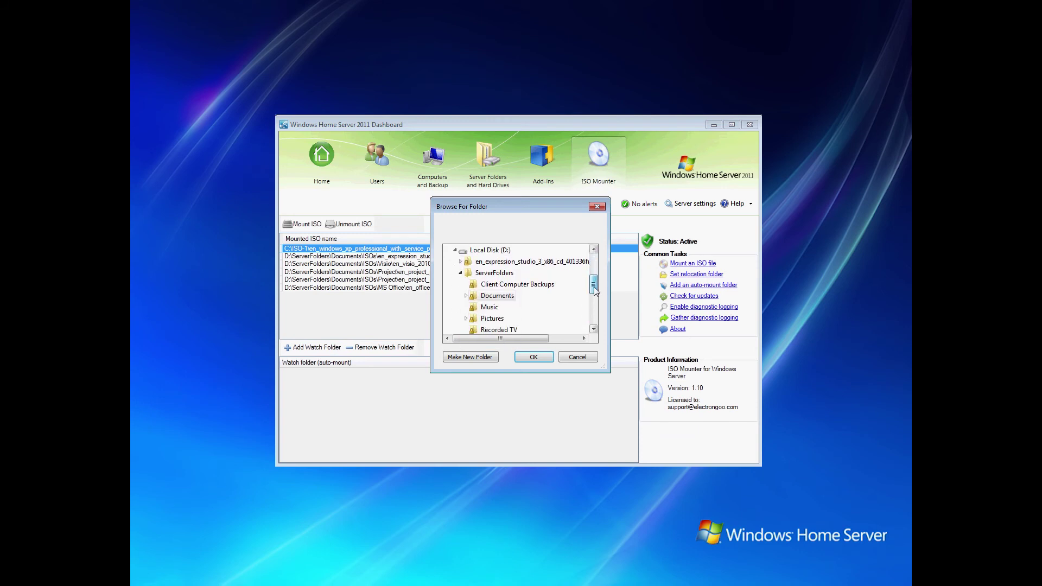
click(469, 301)
click(492, 329)
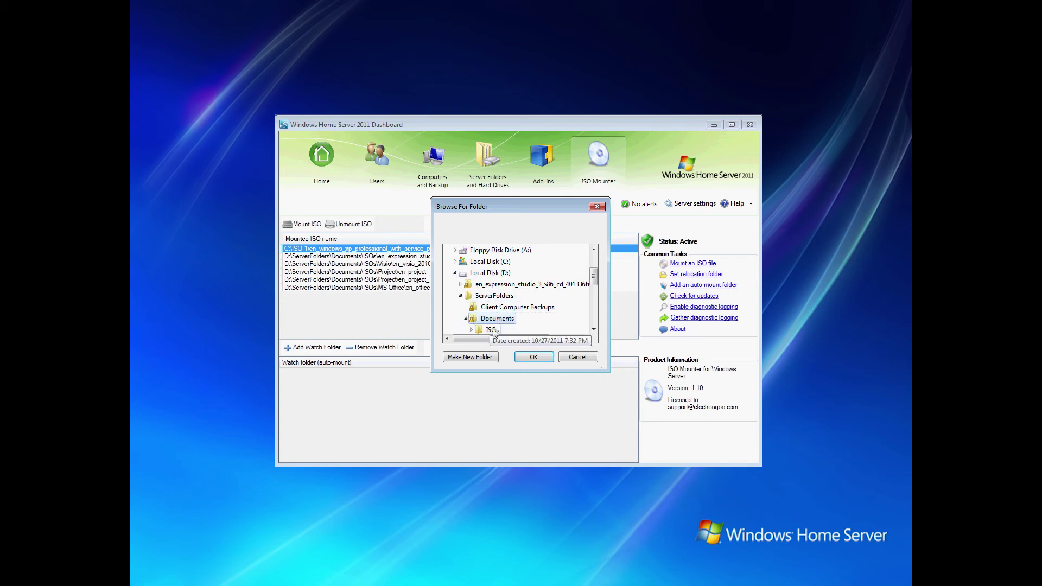
click(533, 357)
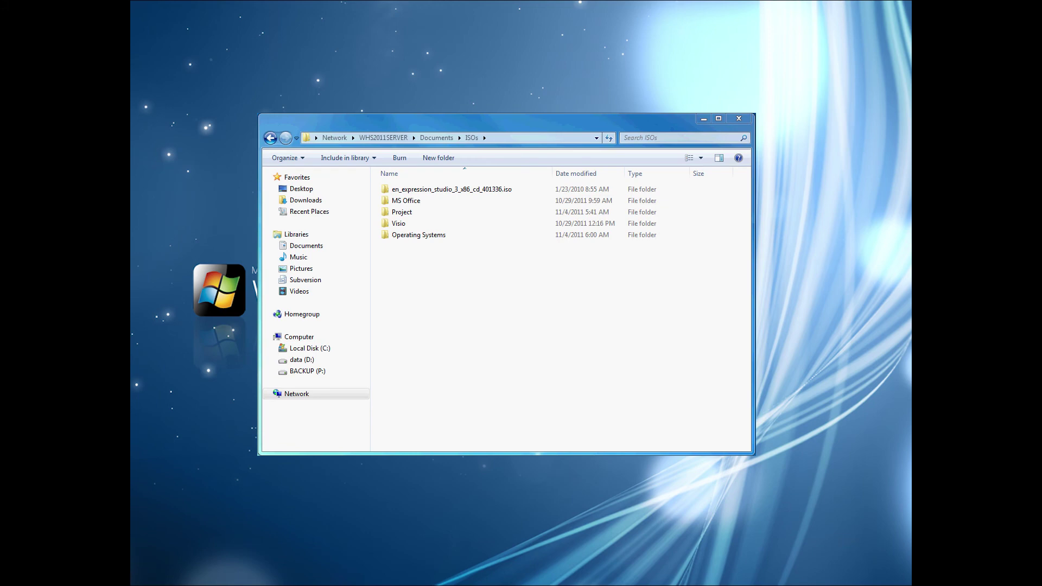
- Copy EN-US_WHS_NAS_InstallDVD.iso (4.00 GB) into ISOs\Operating Systems so it auto-mounts
drag(262, 318, 428, 240)
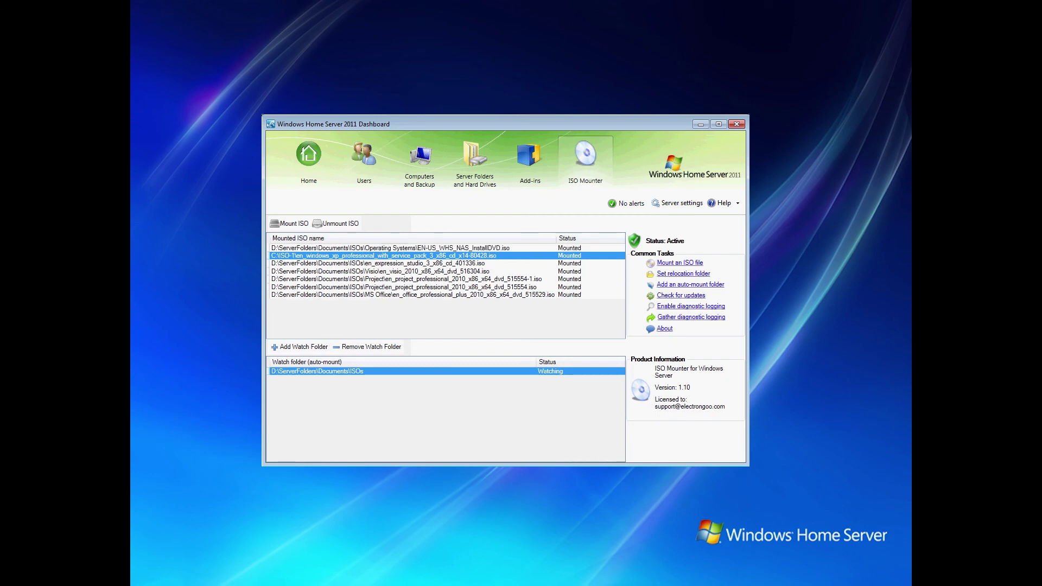
- Unmount EN-US_WHS_NAS_InstallDVD.iso and remove the Documents\ISOs watch folder, leaving six images mounted
click(446, 248)
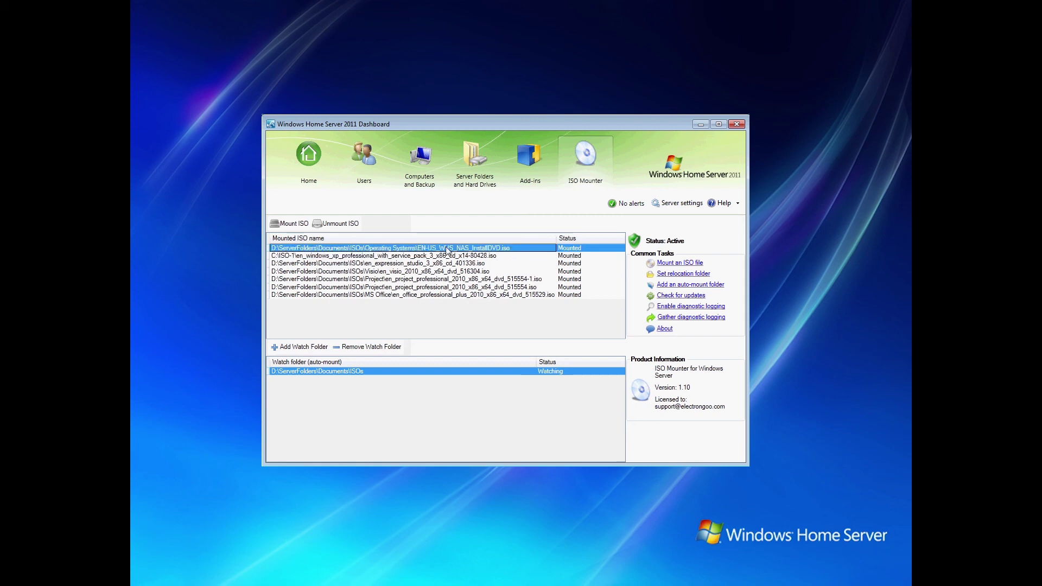
click(342, 224)
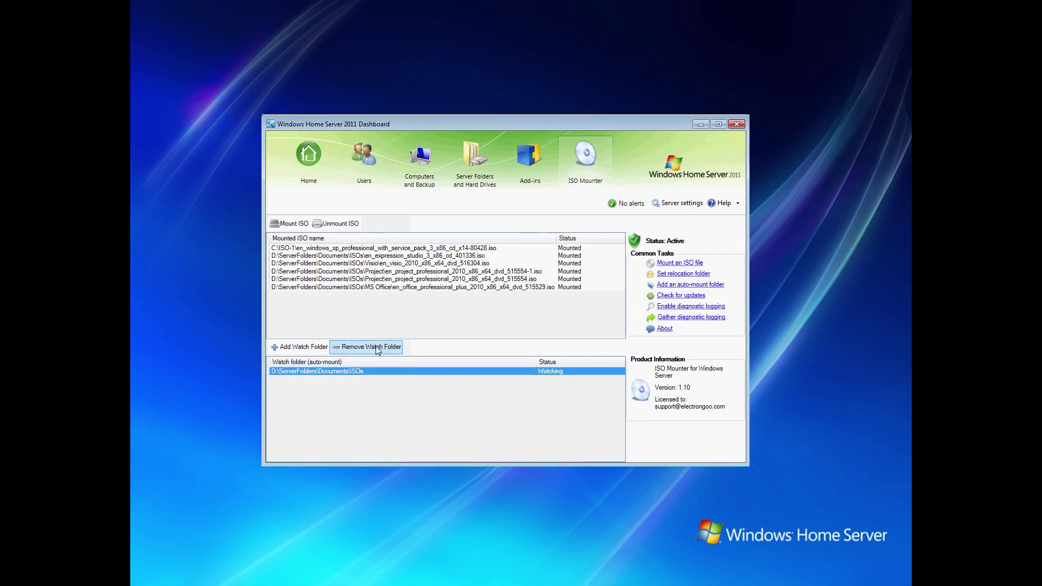
click(375, 347)
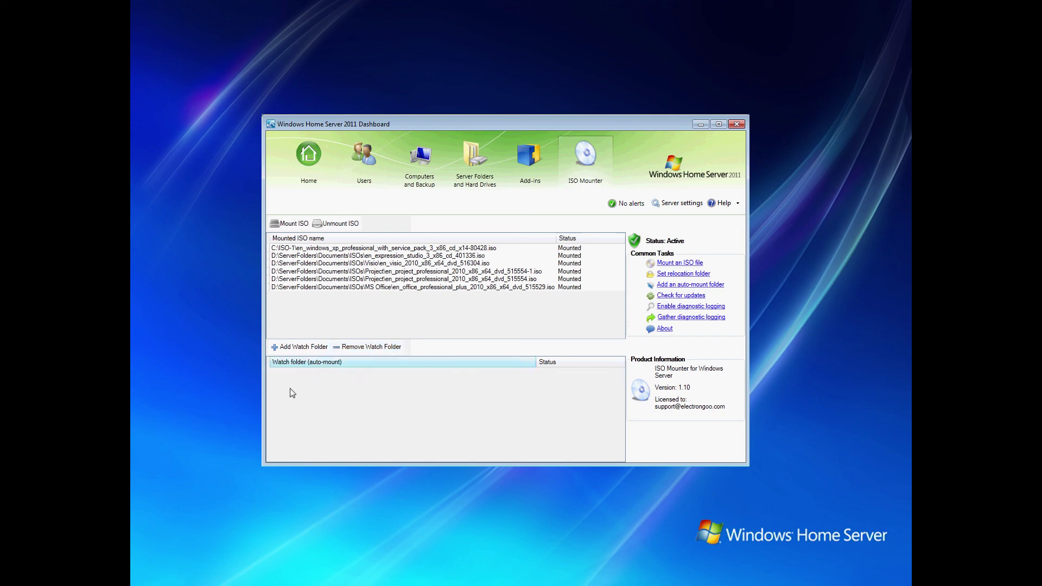